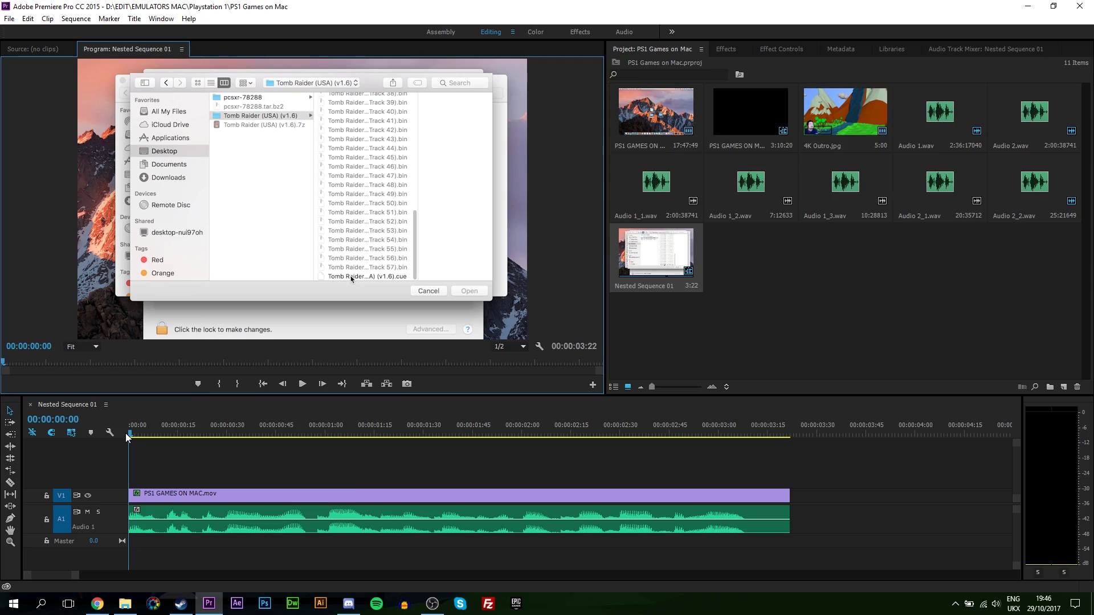
Scrub through the first two seconds of the sequence, then return the playhead to the start.
{"action": "left_click", "coordinate": [135, 434]}
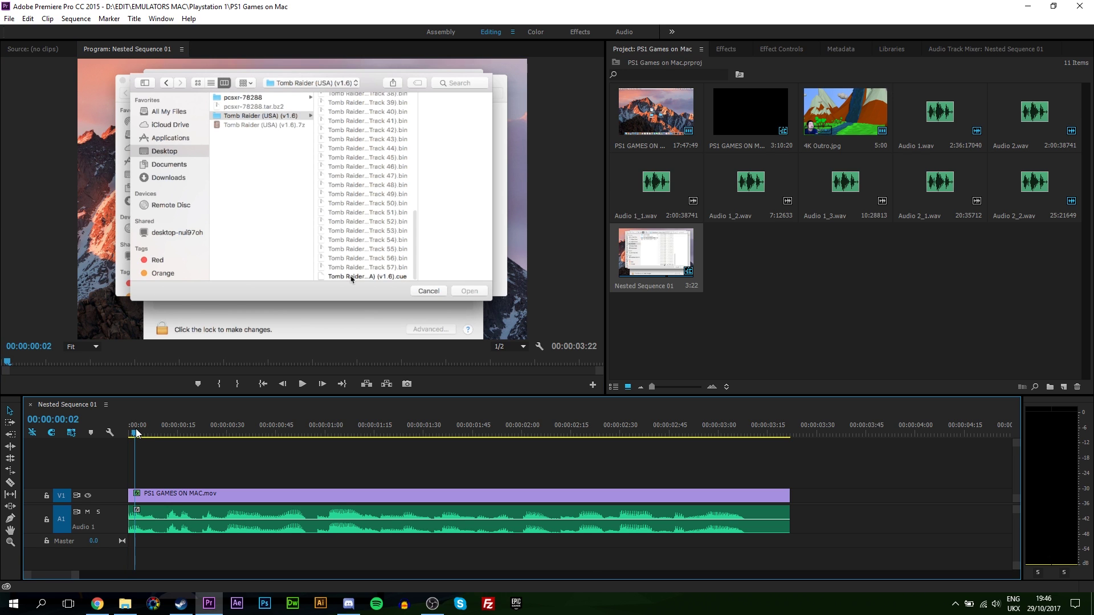
{"action": "left_click_drag", "start_coordinate": [136, 433], "coordinate": [501, 437]}
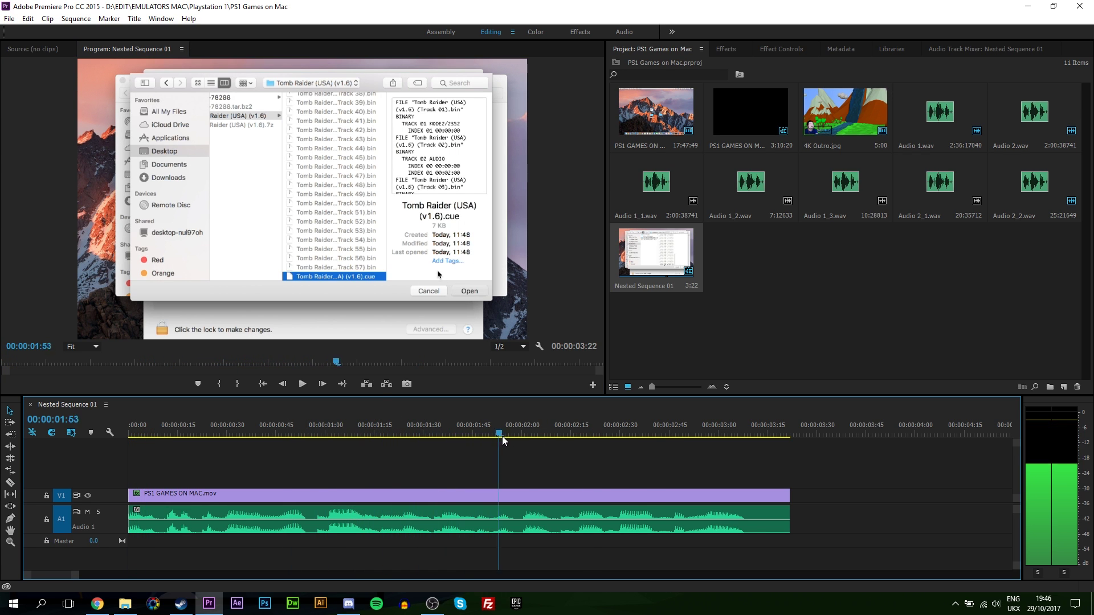
{"action": "mouse_move", "coordinate": [503, 439]}
{"action": "left_mouse_down"}
{"action": "mouse_move", "coordinate": [553, 435]}
{"action": "mouse_move", "coordinate": [133, 434]}
{"action": "left_mouse_up"}
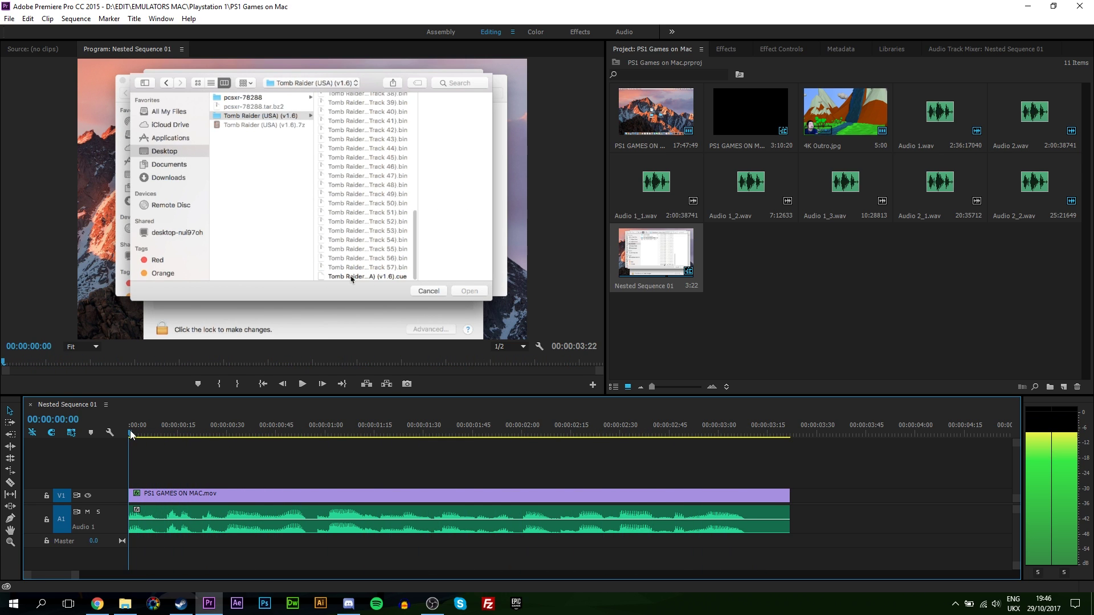
{"action": "left_click_drag", "start_coordinate": [132, 435], "coordinate": [129, 435]}
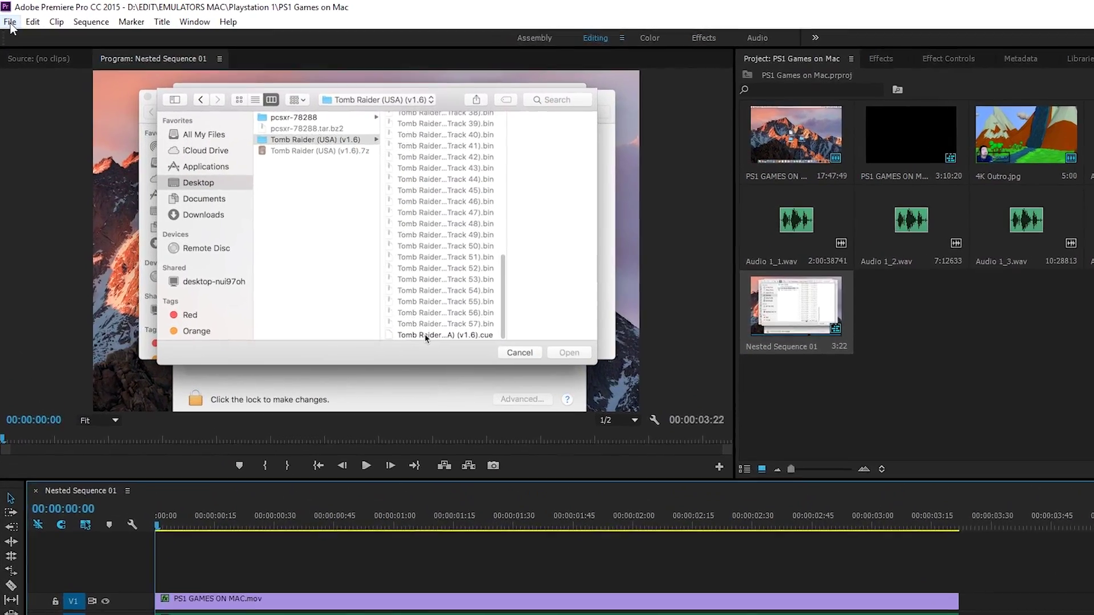
Open Export Settings for Nested Sequence 01 and list the available output formats.
{"action": "left_click", "coordinate": [10, 18]}
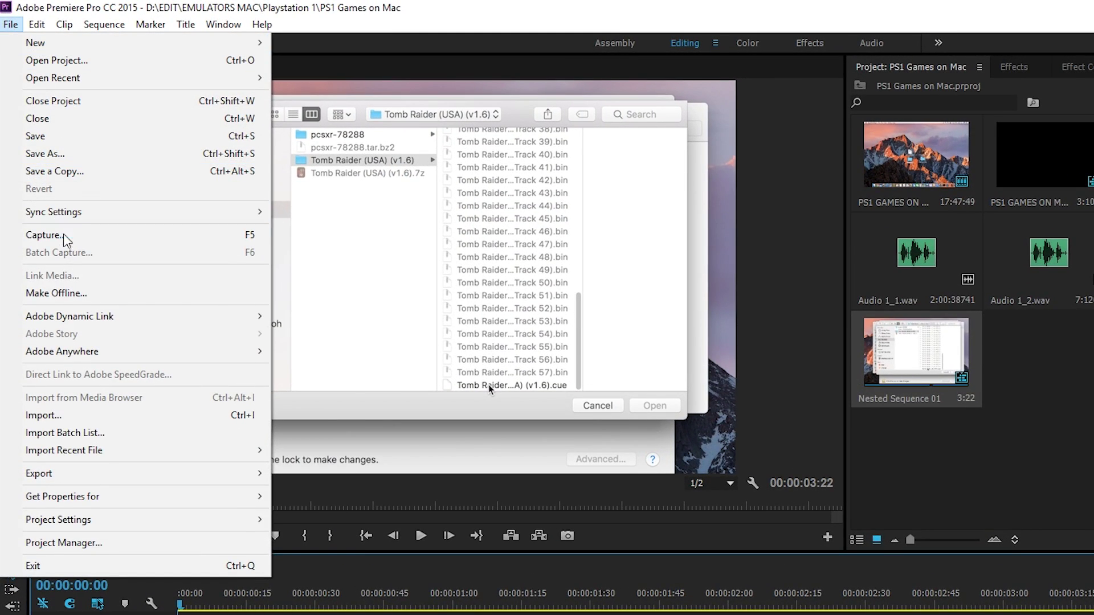
{"action": "mouse_move", "coordinate": [39, 473]}
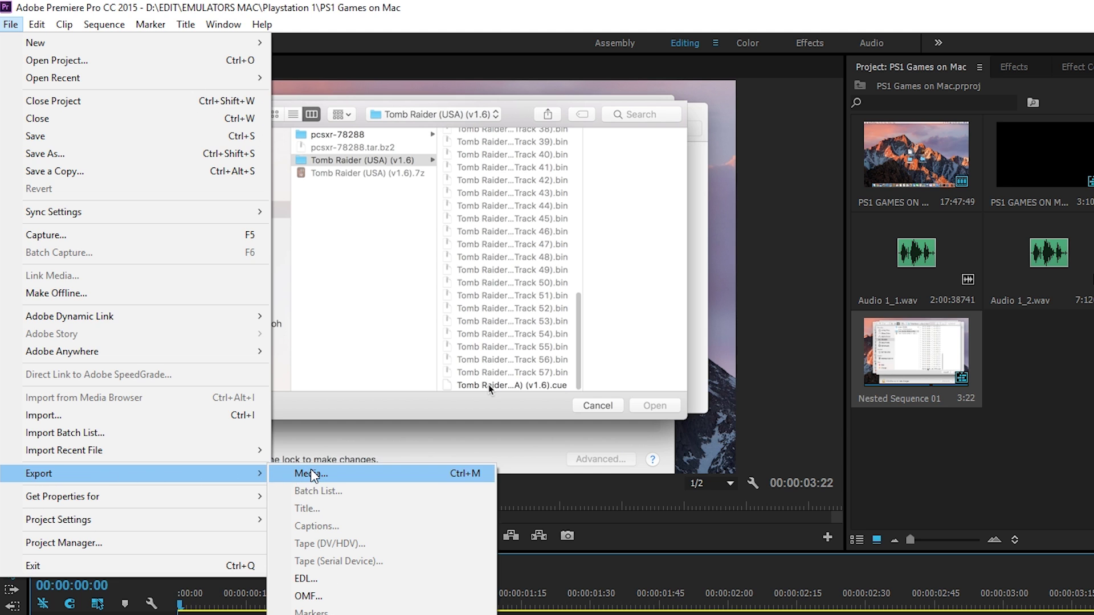
{"action": "left_click", "coordinate": [311, 473]}
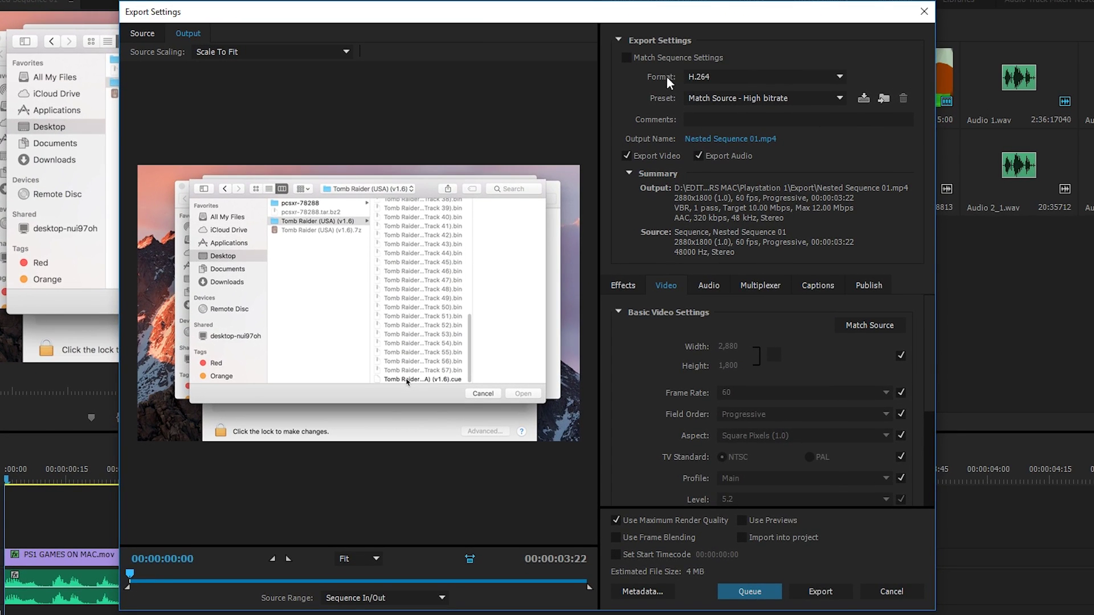
{"action": "left_click", "coordinate": [705, 76]}
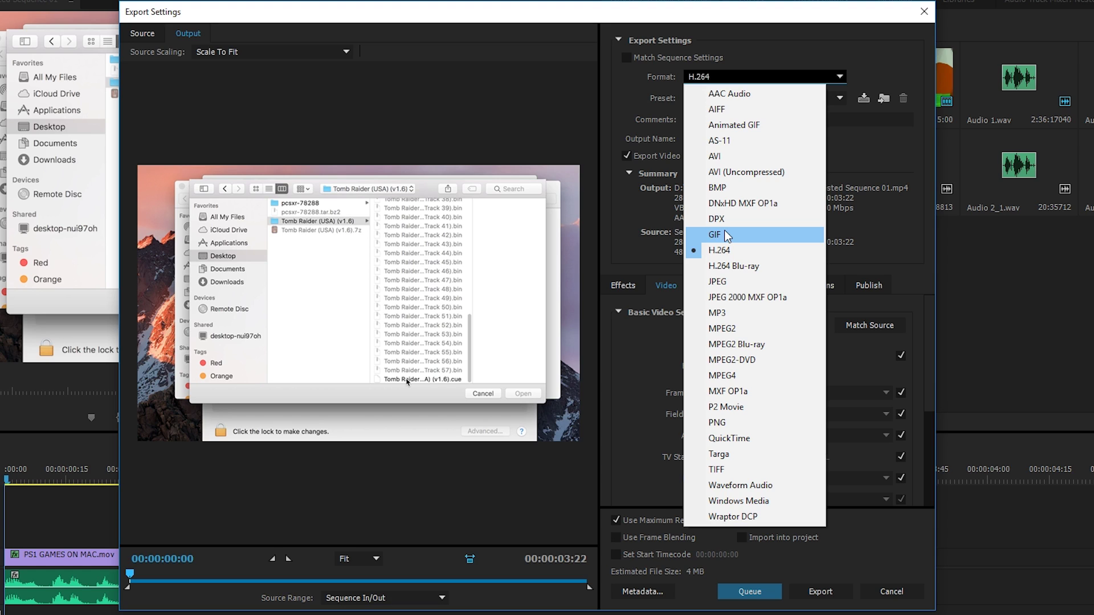
Change the export format from H.264 to Animated GIF and view its video settings.
{"action": "left_click", "coordinate": [752, 129]}
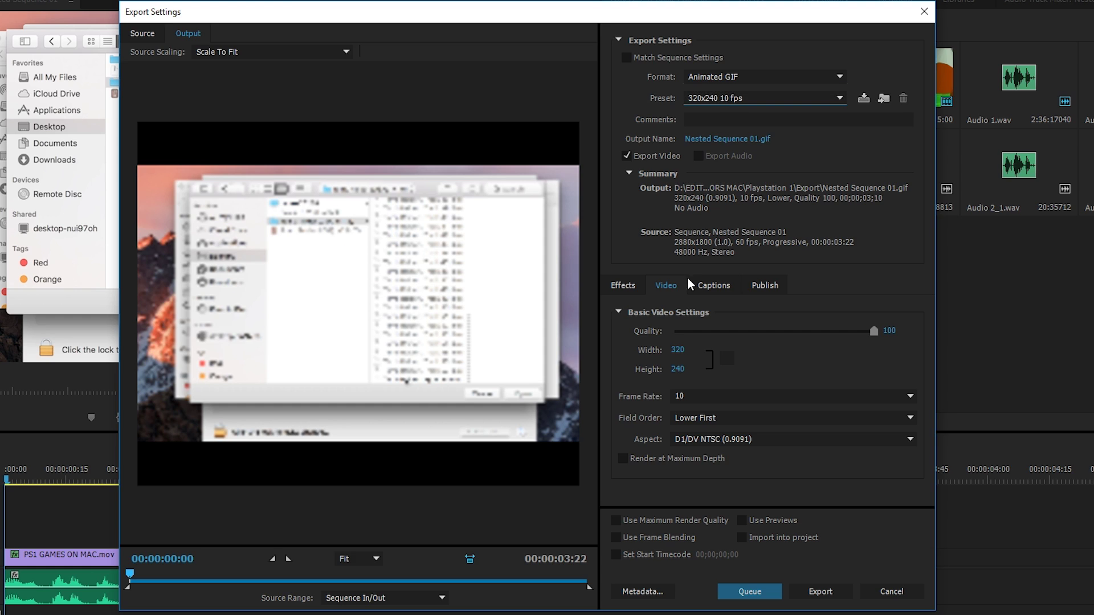
{"action": "left_click", "coordinate": [666, 286]}
Set the GIF output to 1280x720 at 10 fps.
{"action": "left_click", "coordinate": [679, 351]}
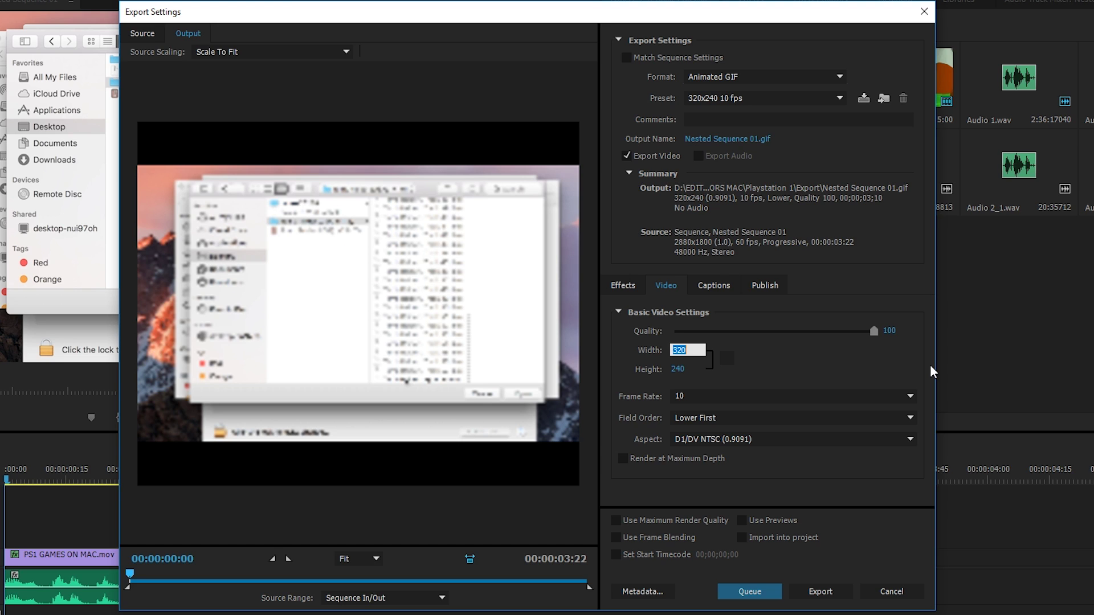
{"action": "type", "text": "1280"}
{"action": "key", "text": "Tab"}
{"action": "type", "text": "720"}
{"action": "key", "text": "Tab"}
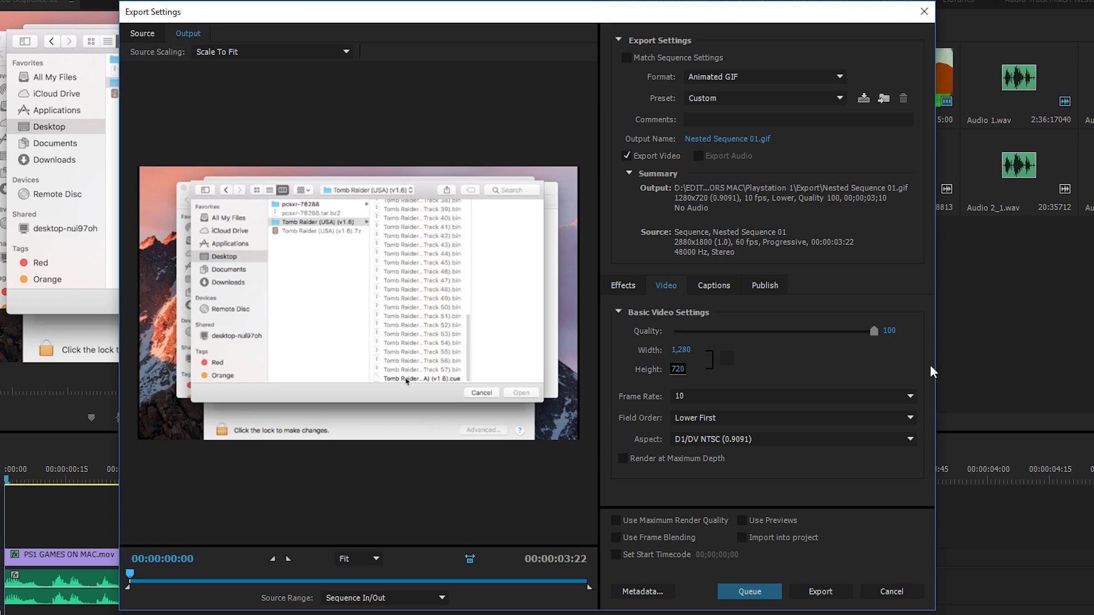
{"action": "left_click", "coordinate": [735, 396]}
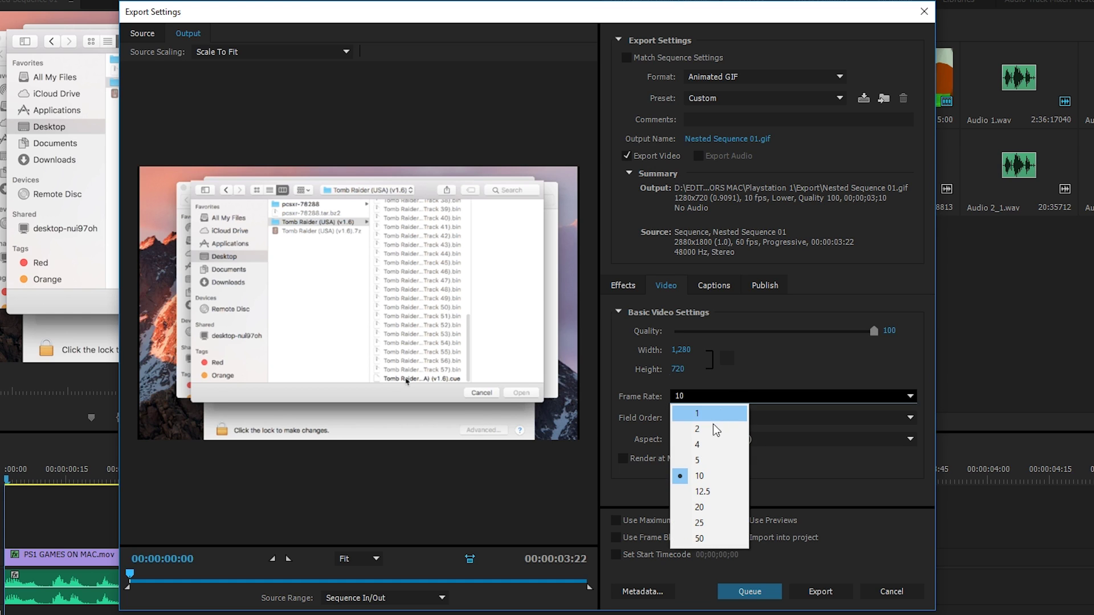
{"action": "left_click", "coordinate": [705, 475]}
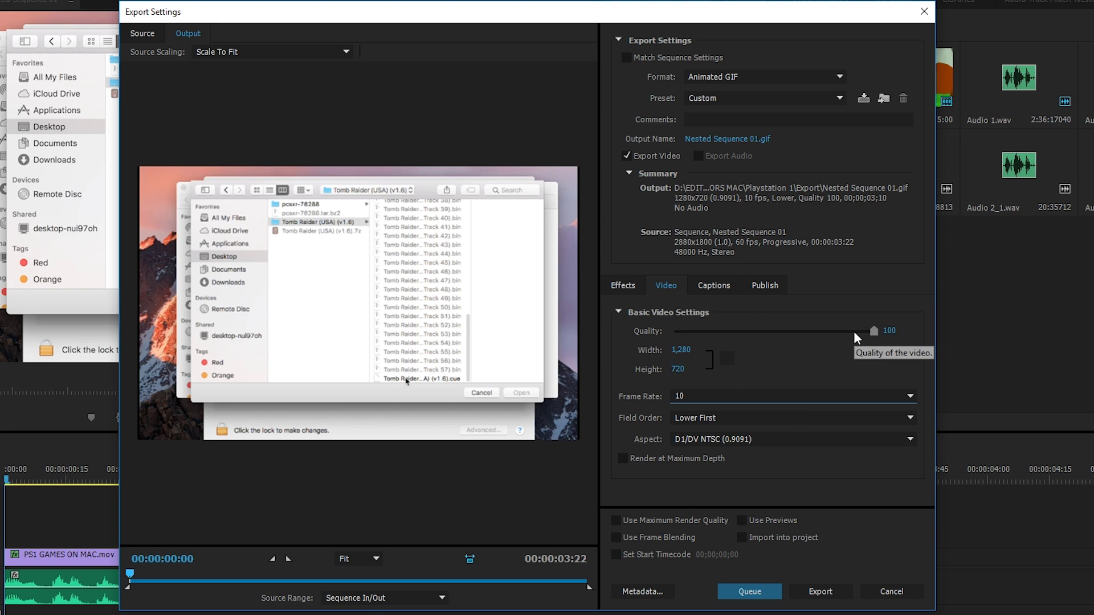
Name the output 'test gif', export it, and open the resulting GIF.
{"action": "left_click", "coordinate": [723, 139]}
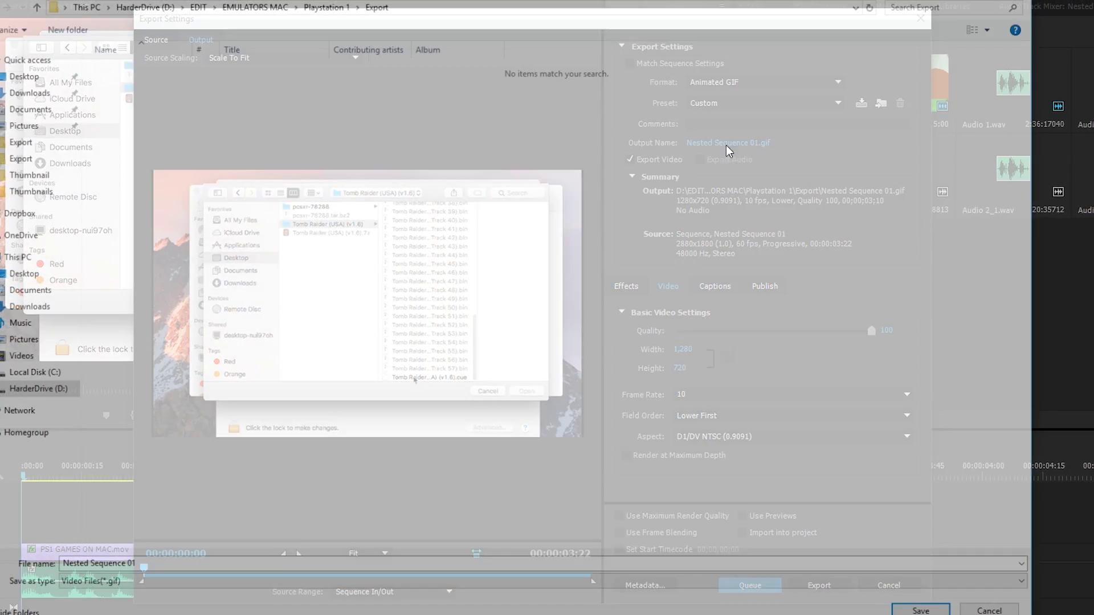
{"action": "type", "text": "t"}
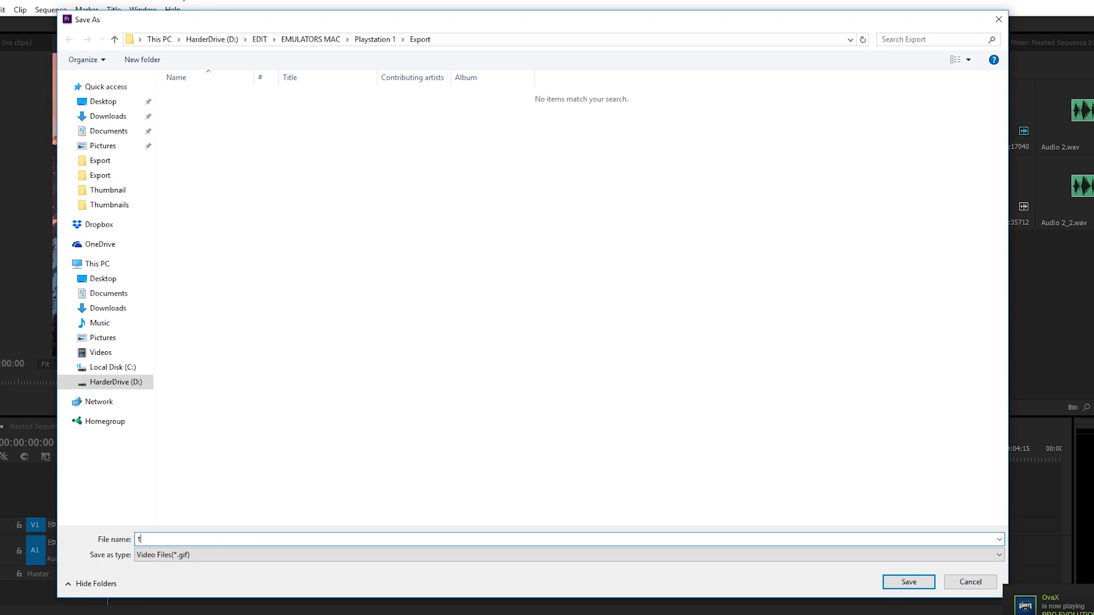
{"action": "type", "text": "est gif"}
{"action": "key", "text": "Return"}
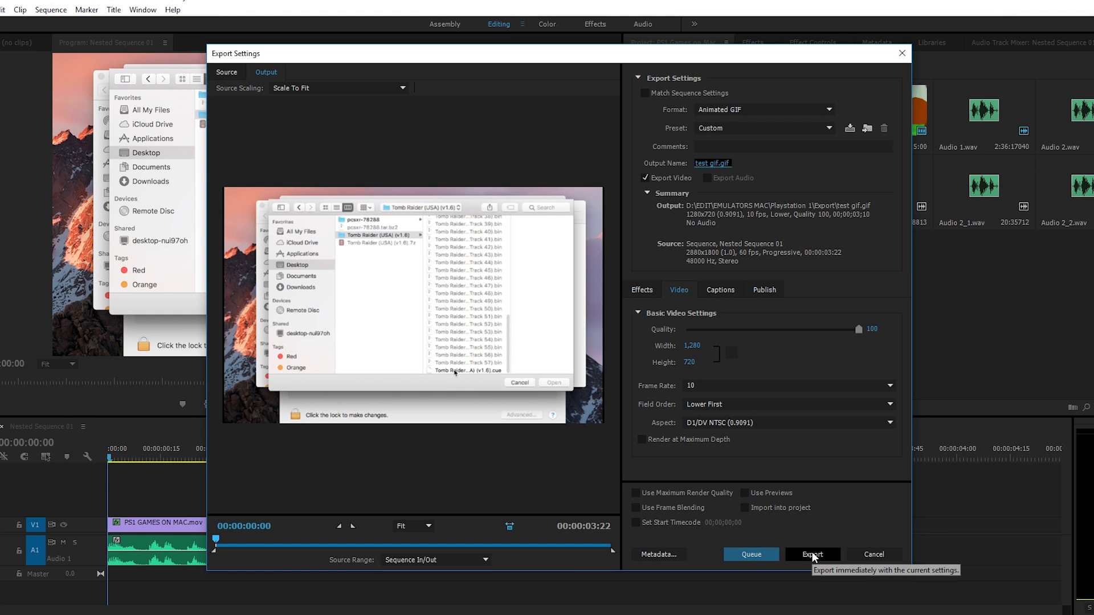
{"action": "left_click", "coordinate": [812, 553]}
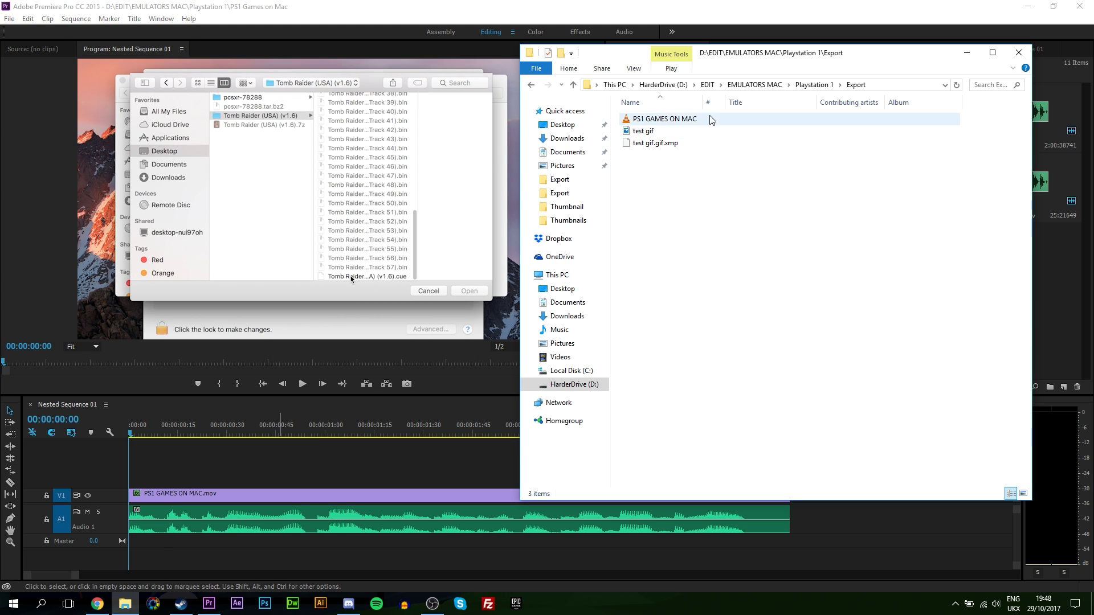
{"action": "double_click", "coordinate": [643, 131]}
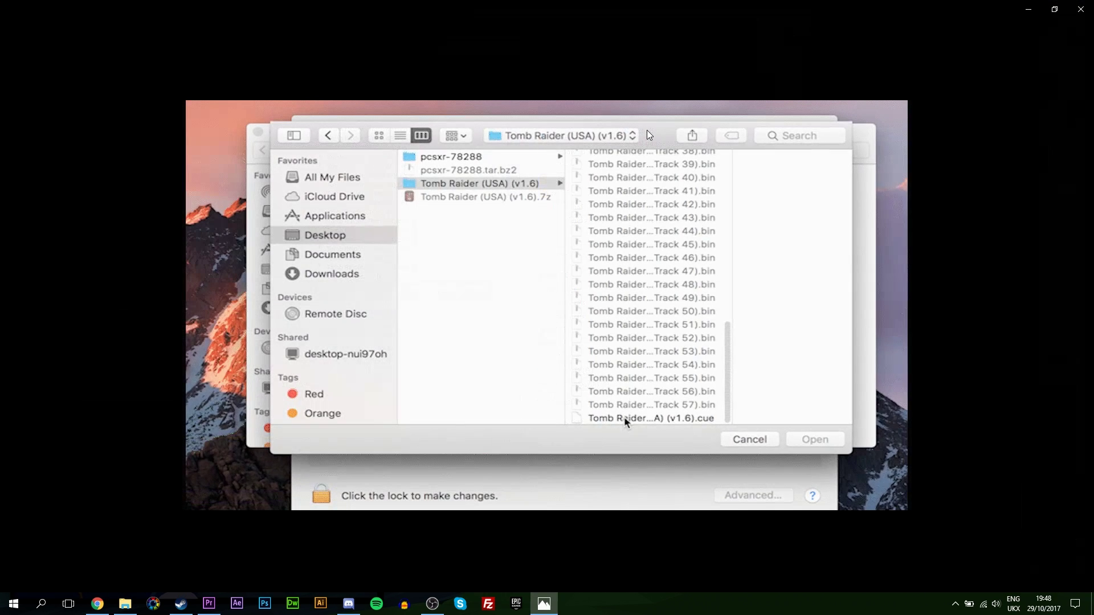